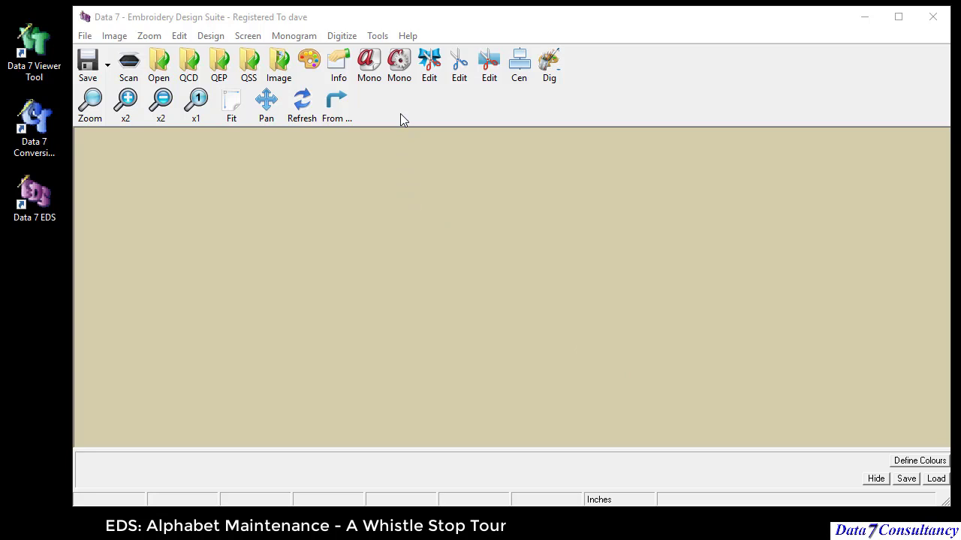
- Open Alphabet Maintenance and select the Mini Block alphabet to view its details and letters in use
click(399, 71)
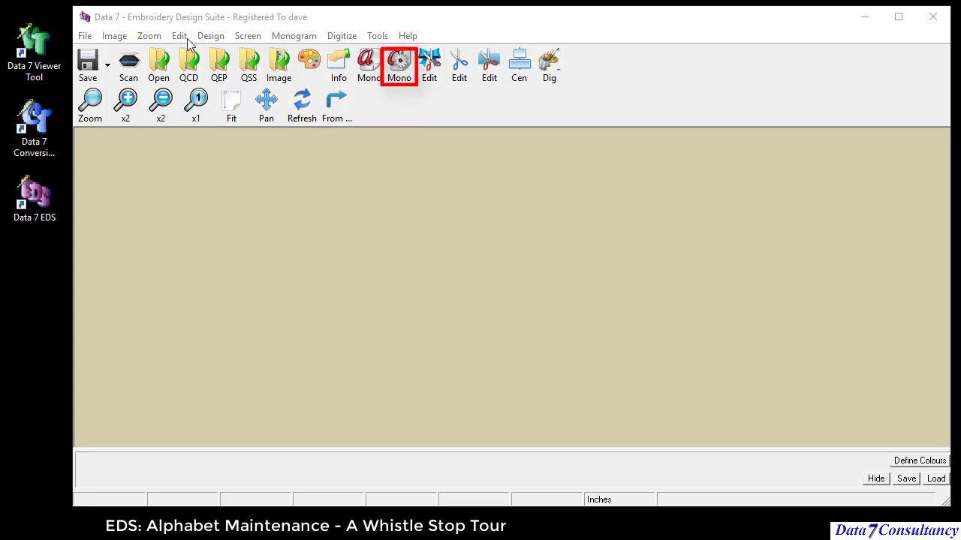
click(85, 36)
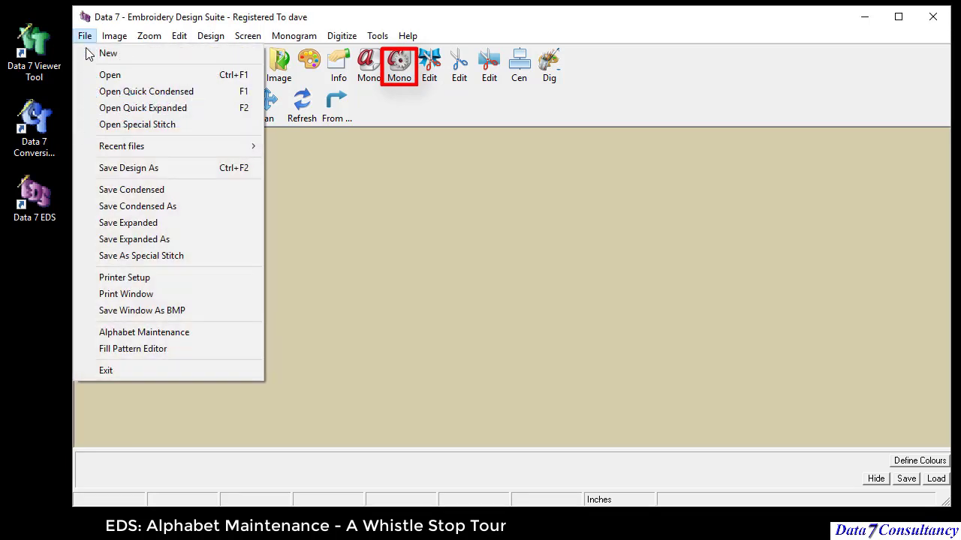
click(193, 335)
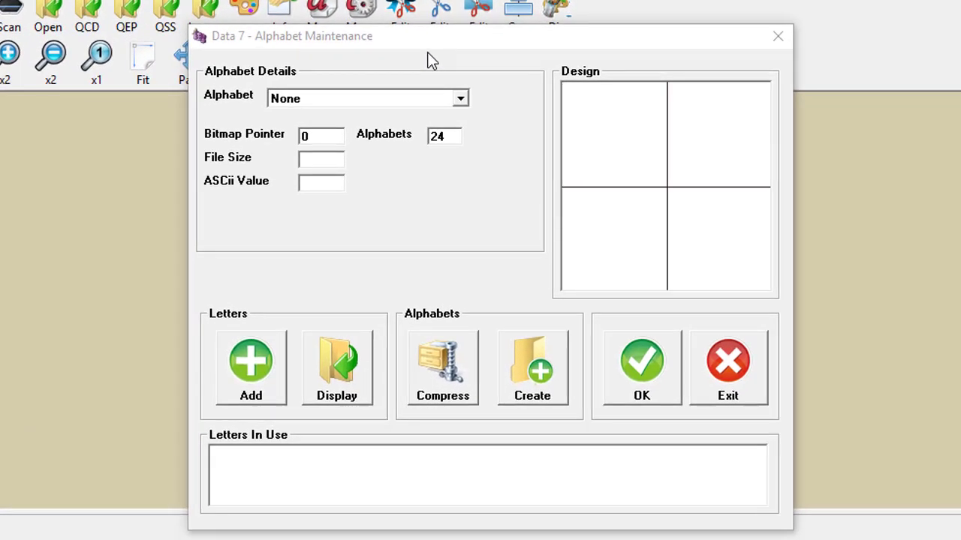
click(469, 116)
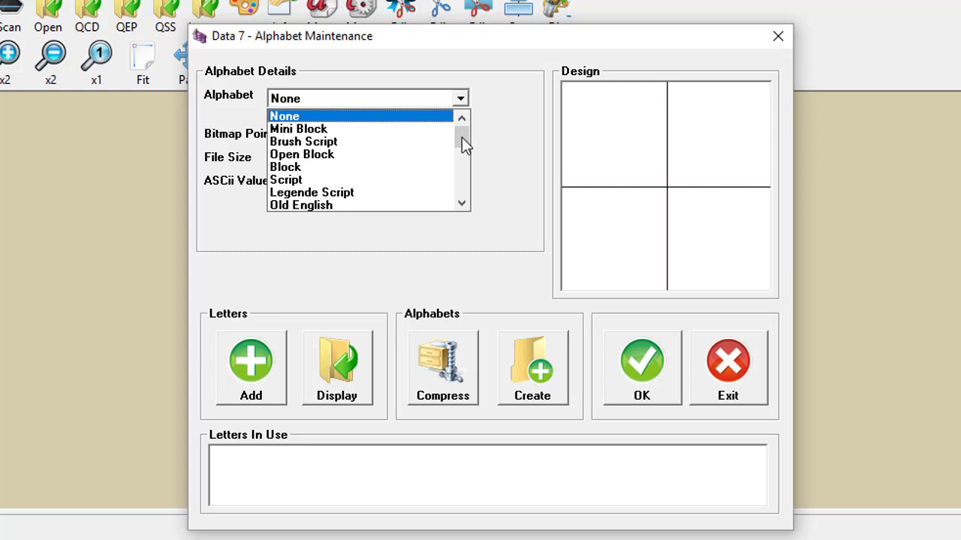
mouse_move(461, 135)
mouse_down()
mouse_move(461, 195)
mouse_move(463, 125)
mouse_up()
mouse_move(460, 135)
mouse_down()
mouse_move(460, 192)
mouse_move(459, 128)
mouse_up()
click(331, 129)
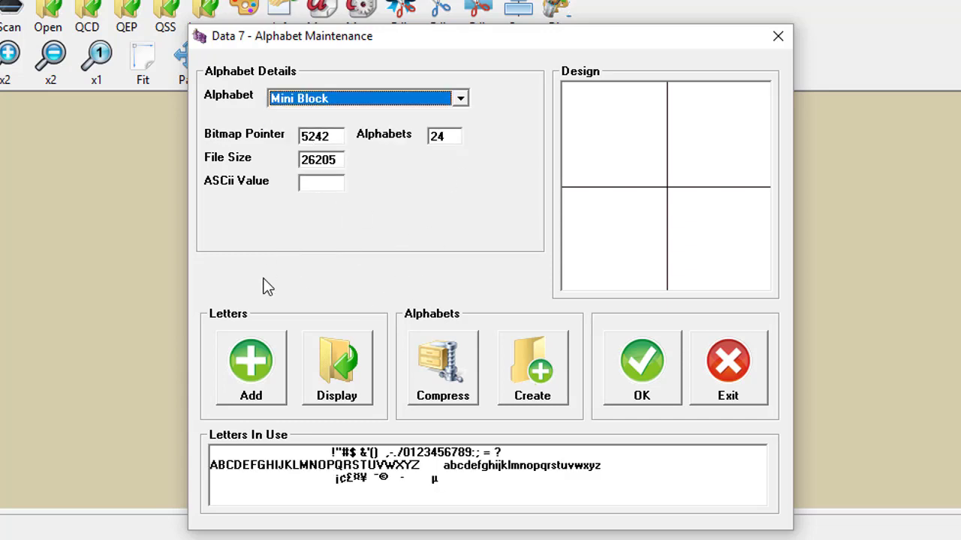
- Check the design gallery used for adding letters, close it, and display the Mini Block letter D
click(258, 368)
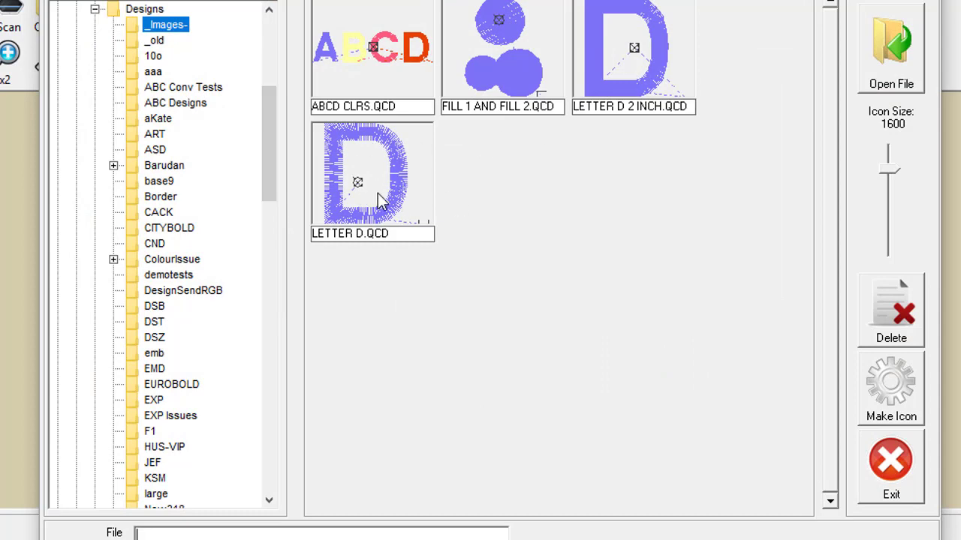
click(891, 462)
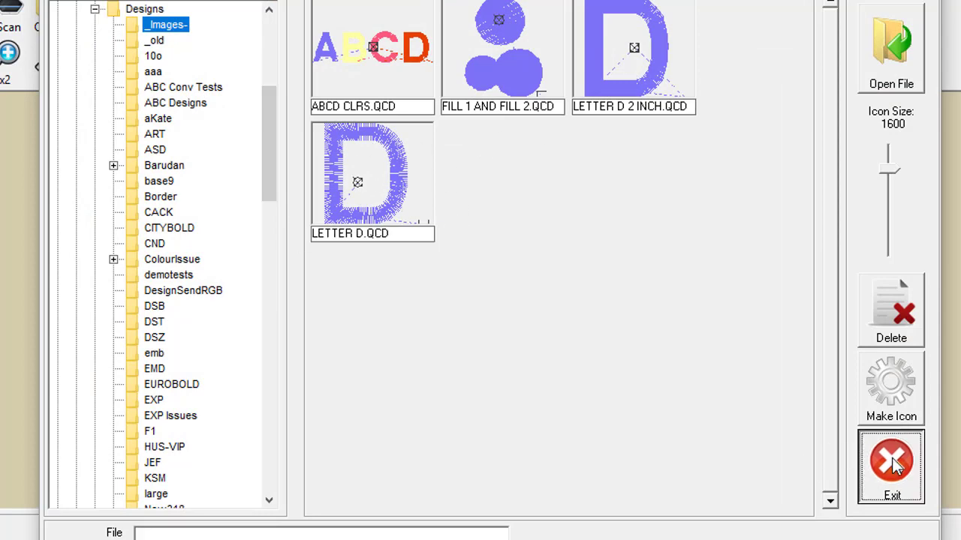
click(347, 376)
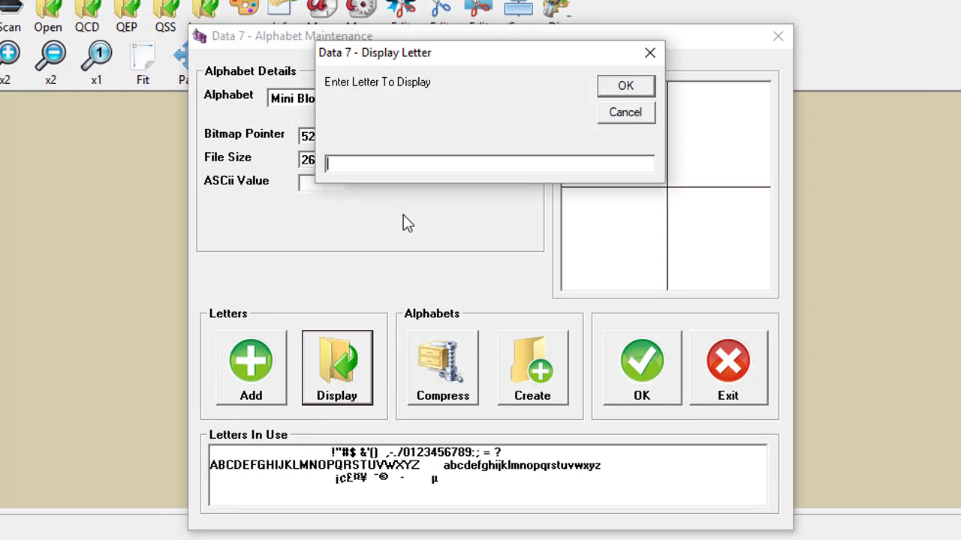
text(D)
click(608, 86)
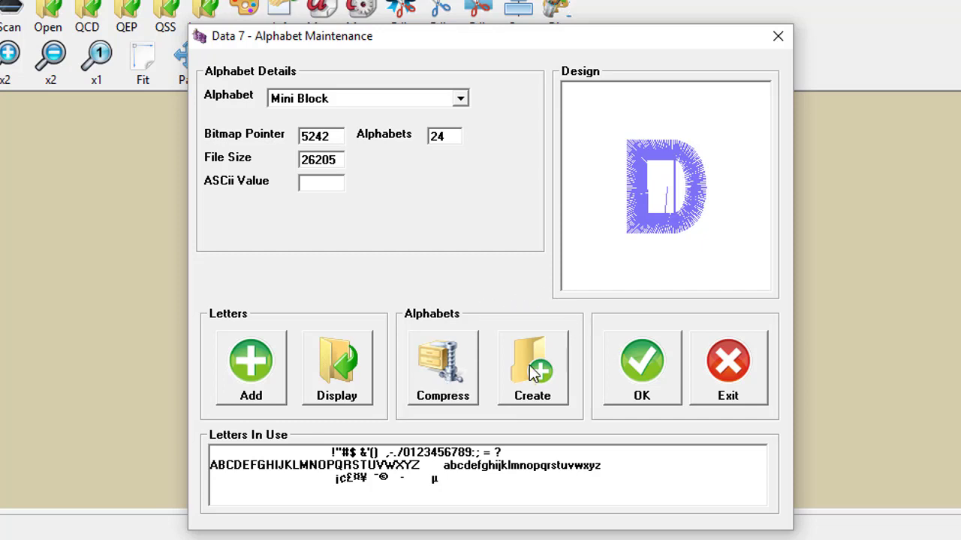
click(550, 386)
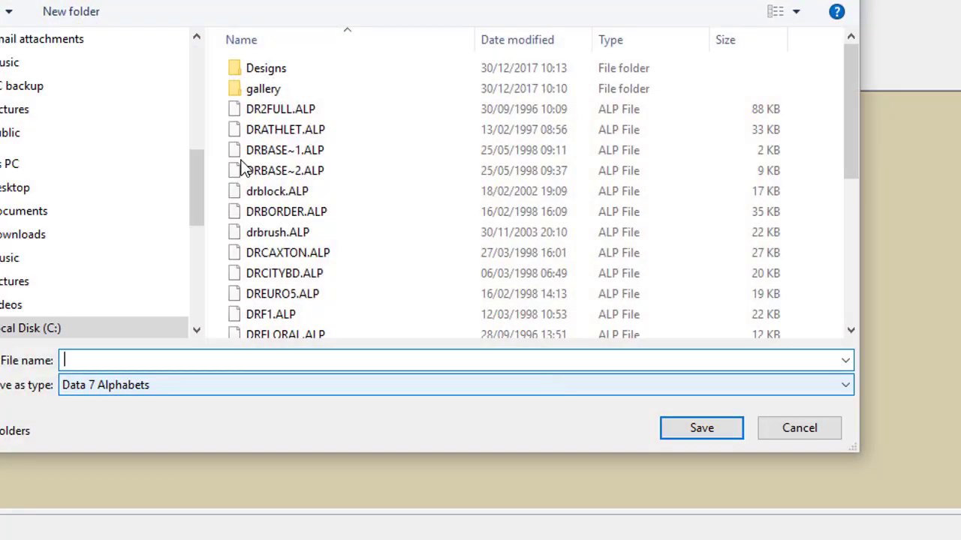
click(802, 429)
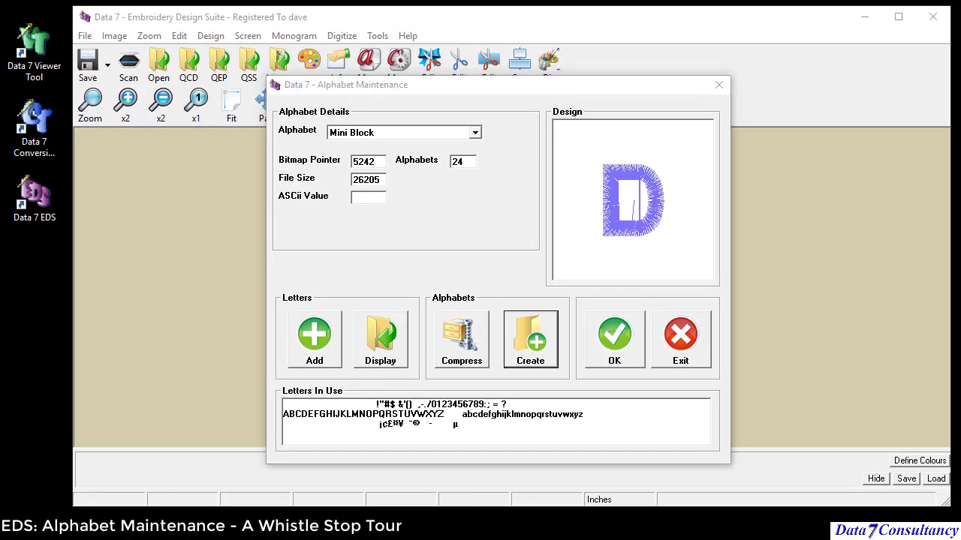
click(698, 349)
- Create a monogram of the letter d using the Mini Block alphabet
click(367, 64)
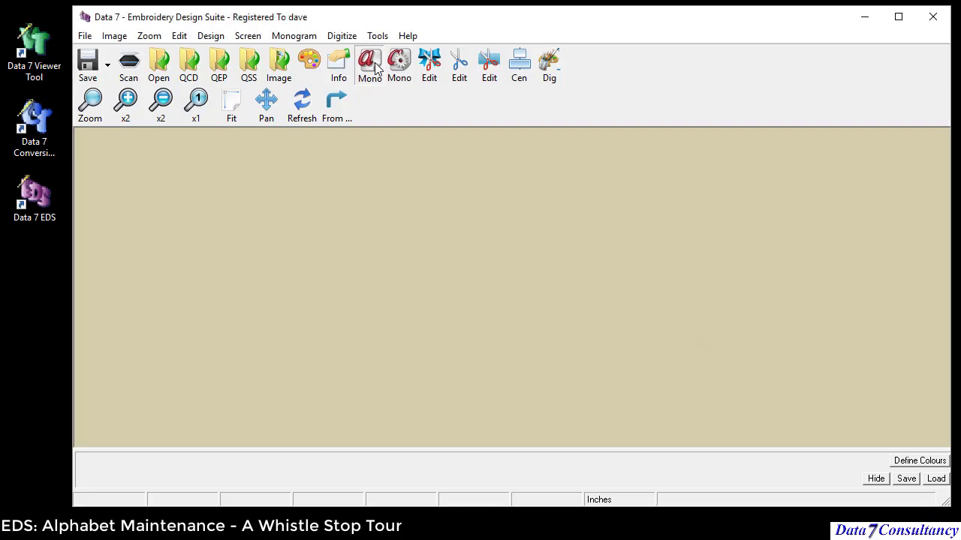
click(833, 120)
scroll(773, 173, up, 1)
scroll(773, 173, up, 5)
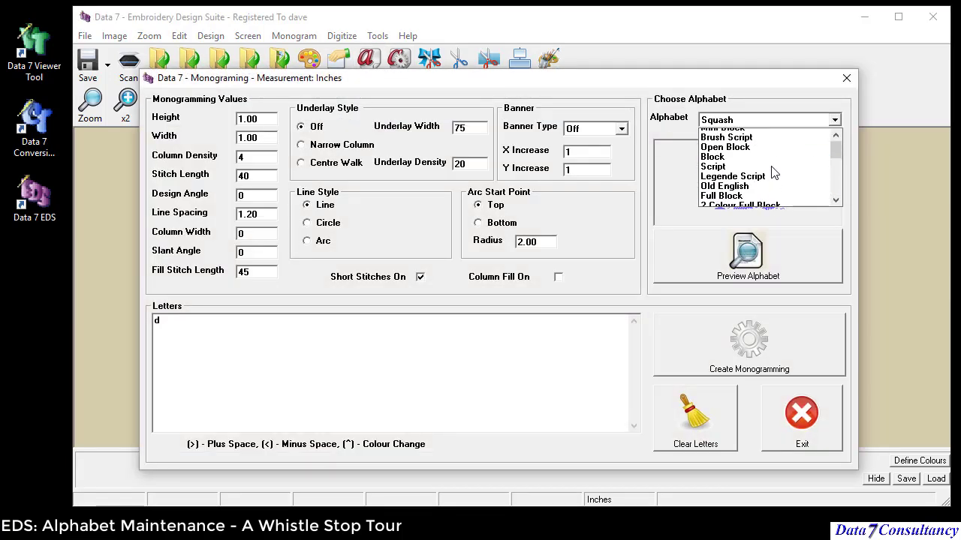
click(731, 132)
click(276, 332)
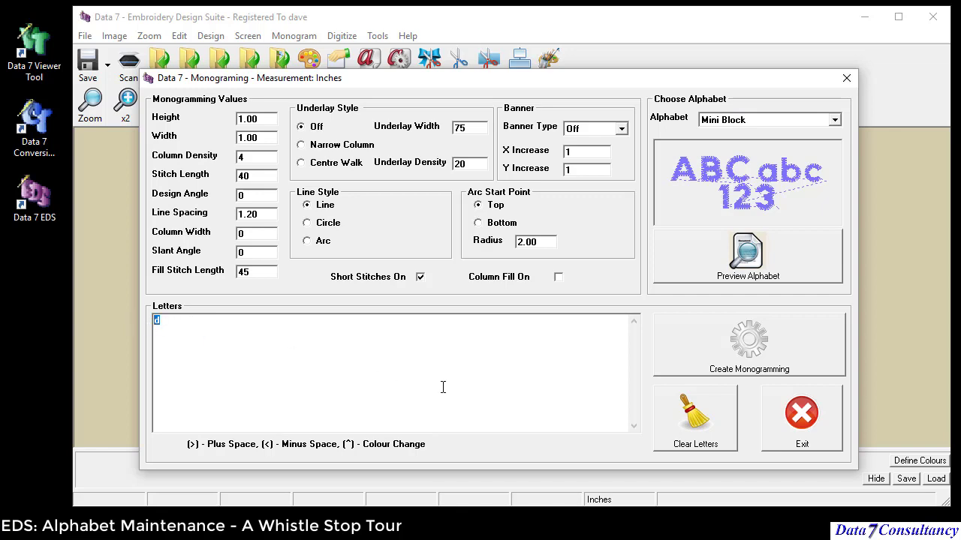
click(736, 359)
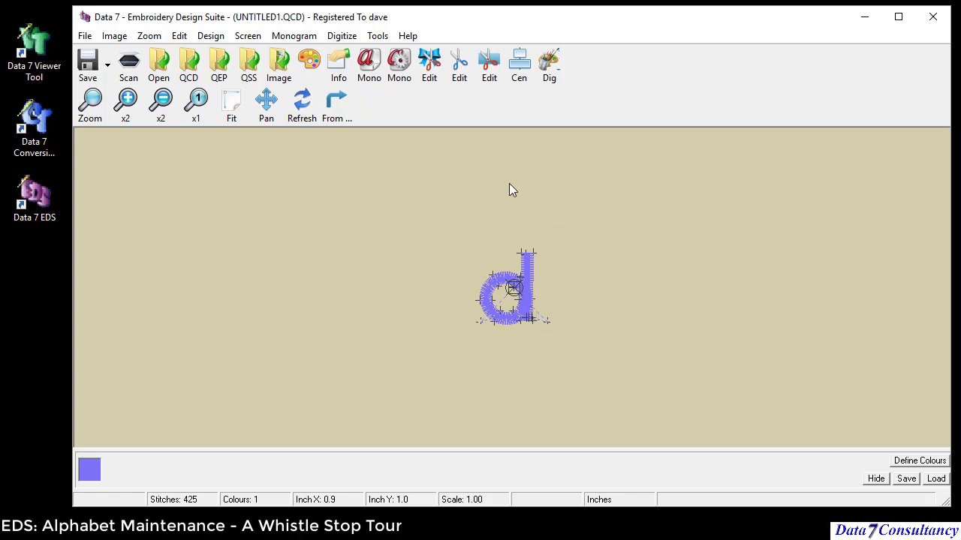
- Open Alphabet Maintenance, select the Mini Block alphabet and display its lowercase letter d
click(398, 64)
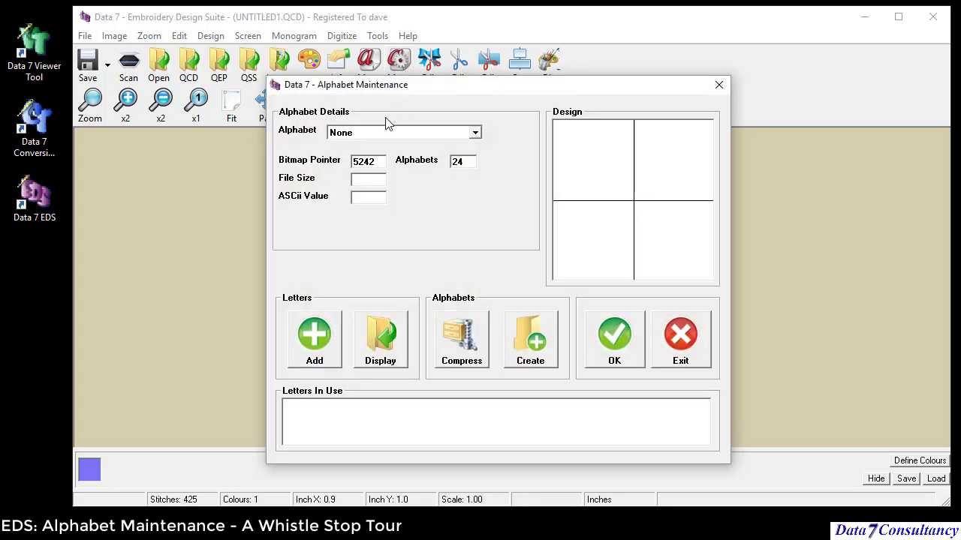
click(454, 136)
click(418, 156)
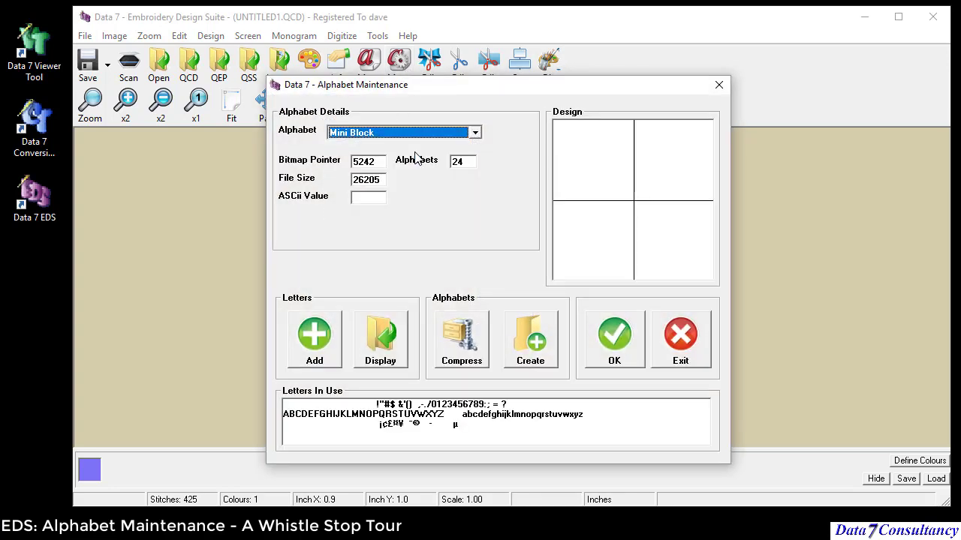
click(388, 334)
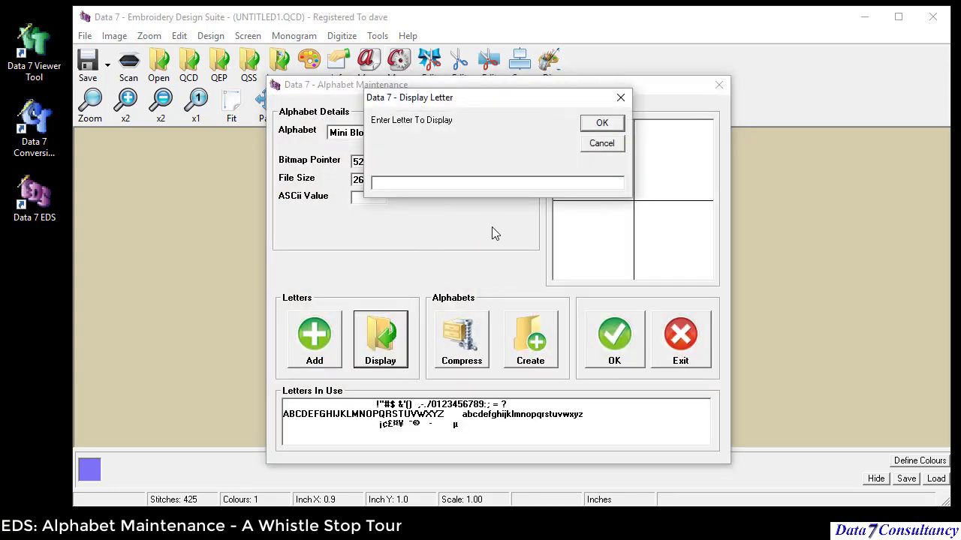
text(d)
click(602, 123)
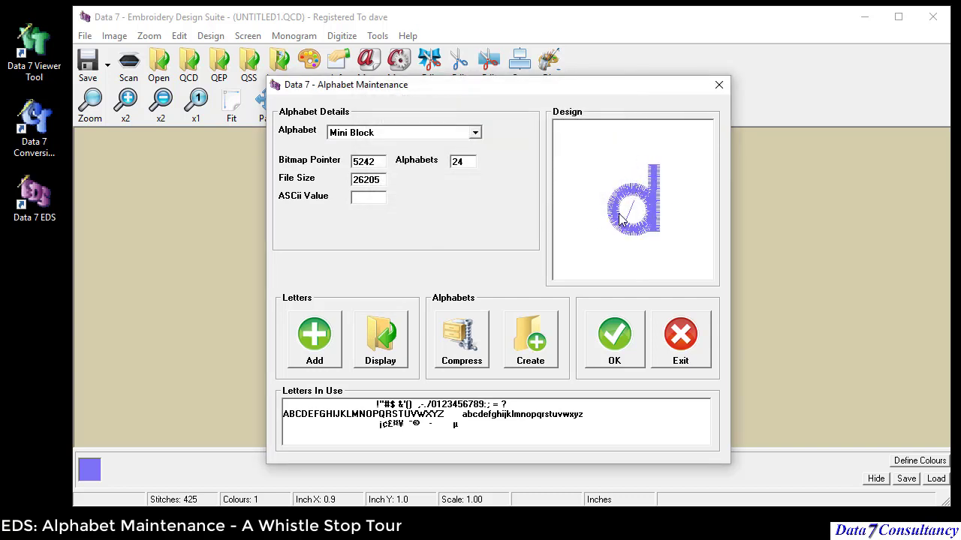
- Add the design LETTER D.QCD to the Mini Block alphabet as letter d, overwriting the existing letter
click(318, 346)
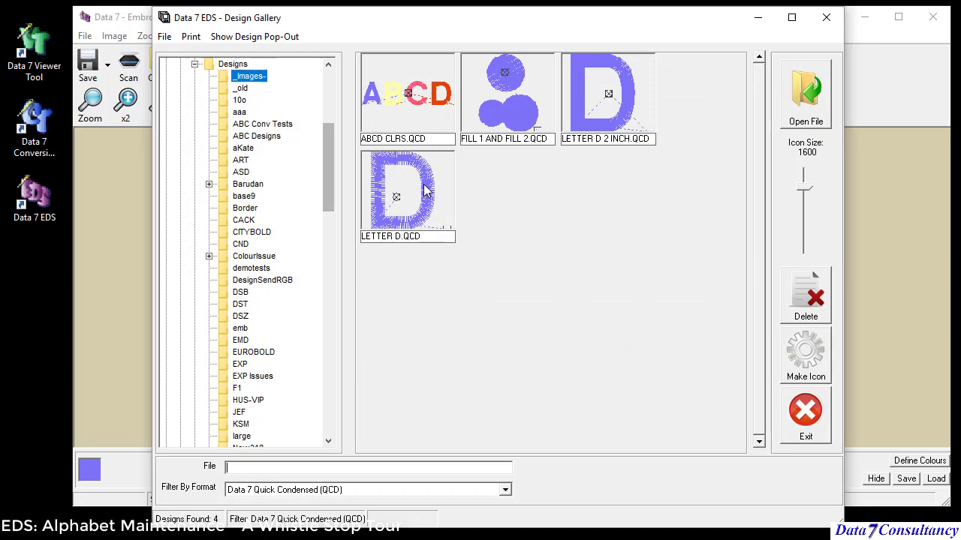
click(424, 191)
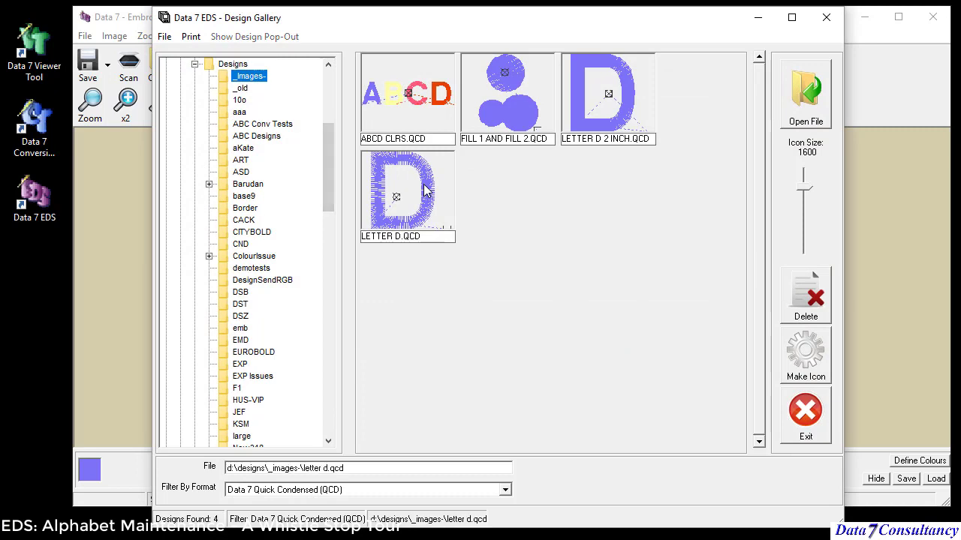
click(793, 110)
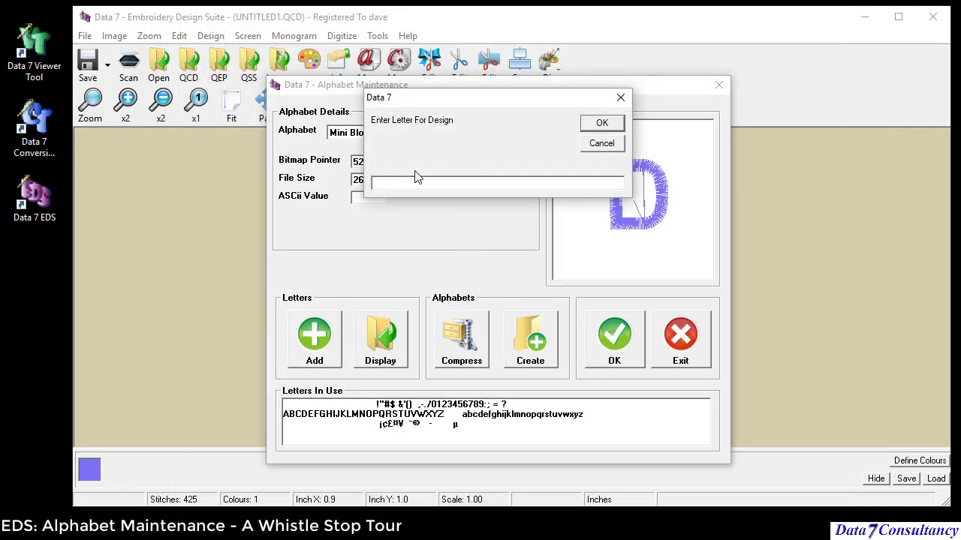
text(d)
click(601, 124)
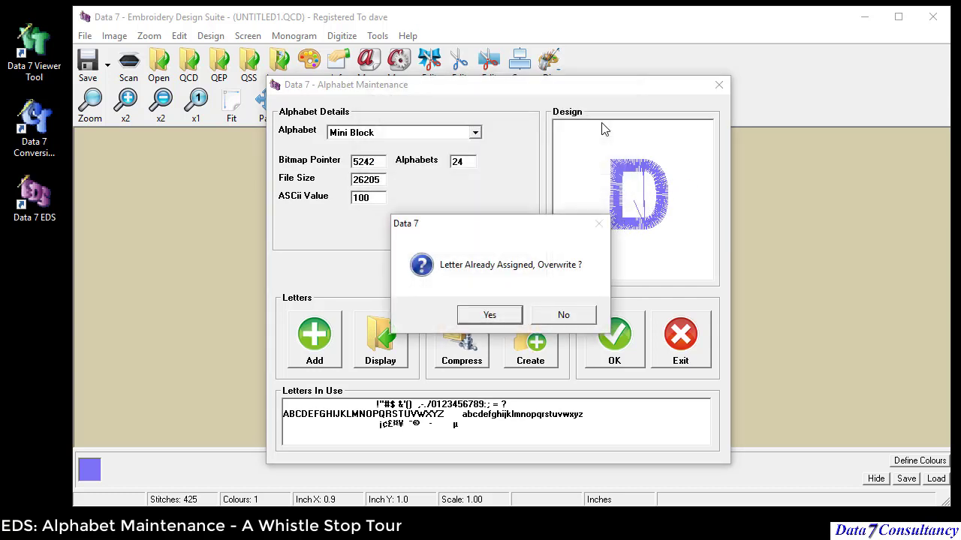
click(490, 313)
- Display the replaced letter d of the Mini Block alphabet and close Alphabet Maintenance
click(378, 345)
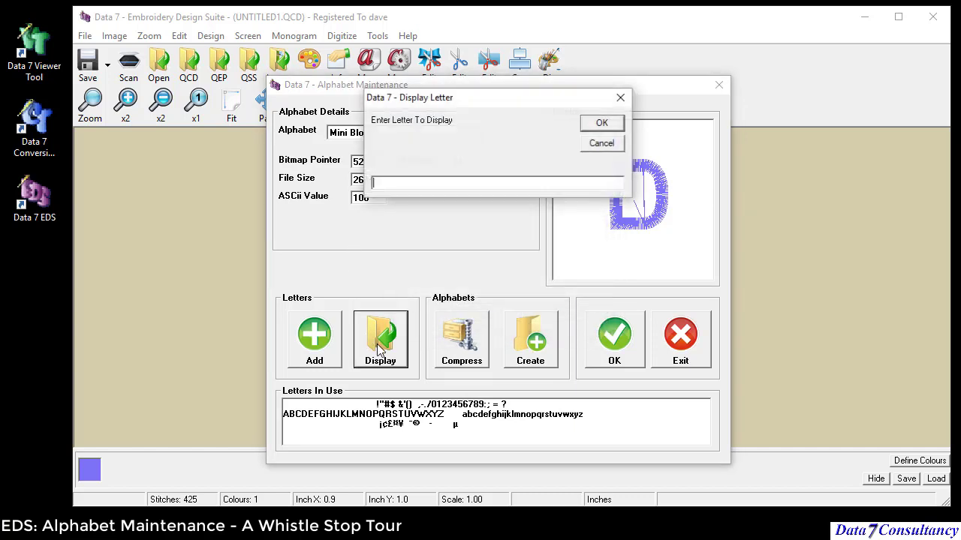
text(d)
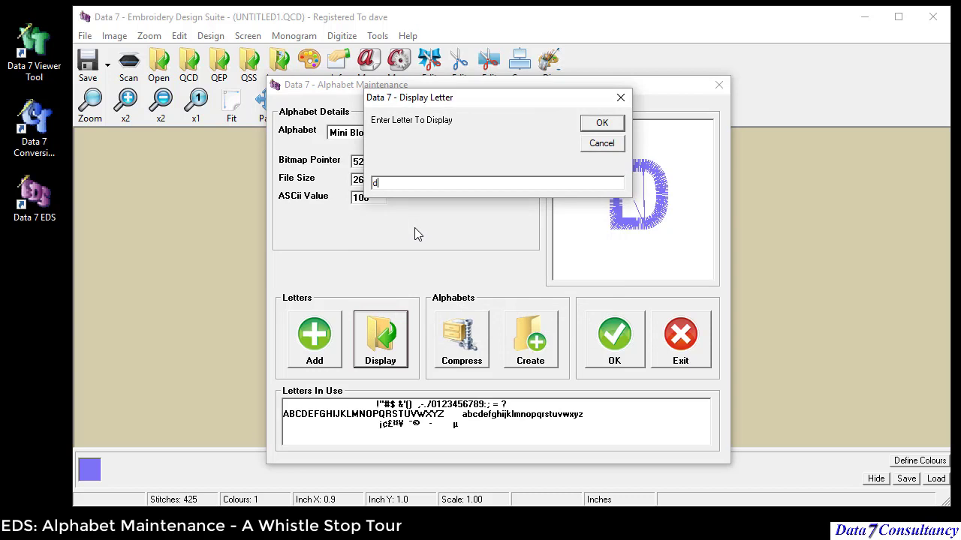
click(600, 124)
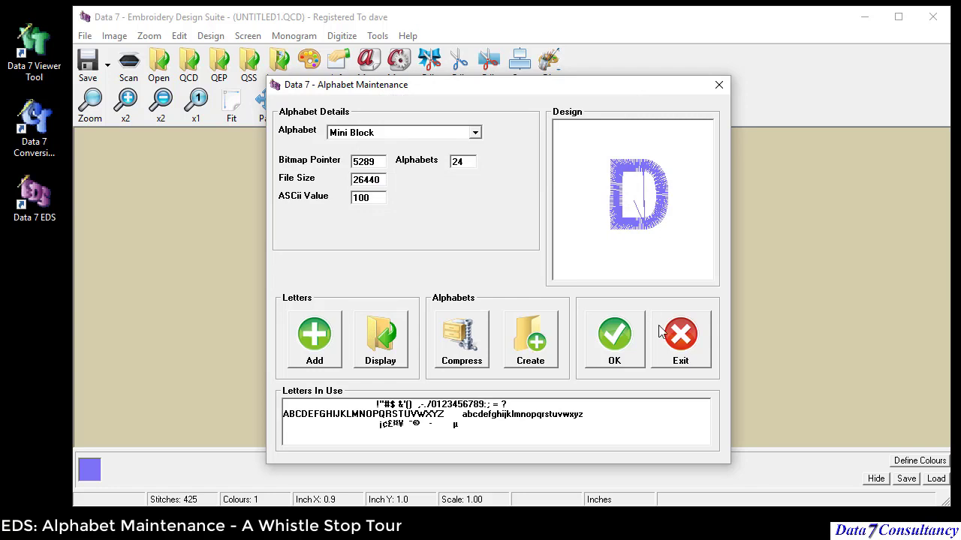
click(698, 338)
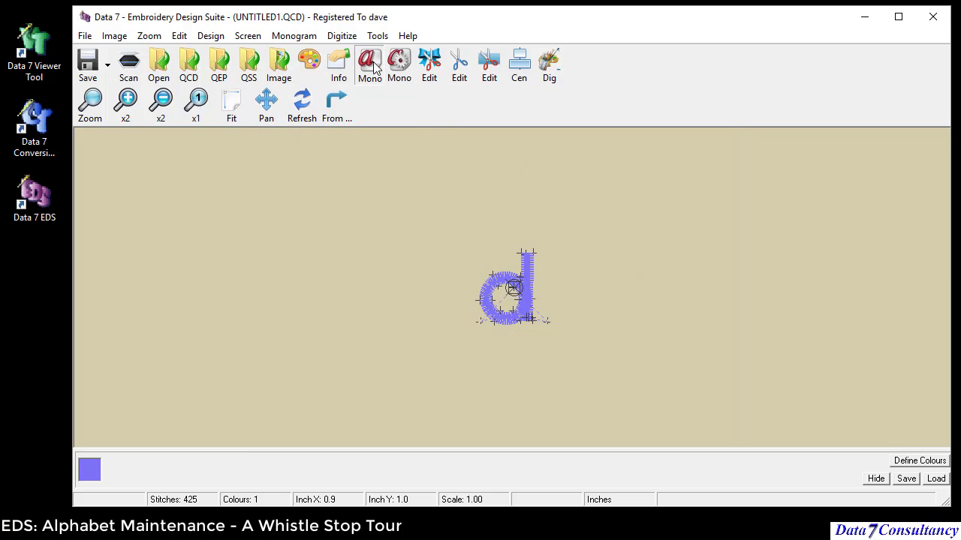
- Recreate the Mini Block monogram with the letter d, and again with the letters dddddd
click(368, 74)
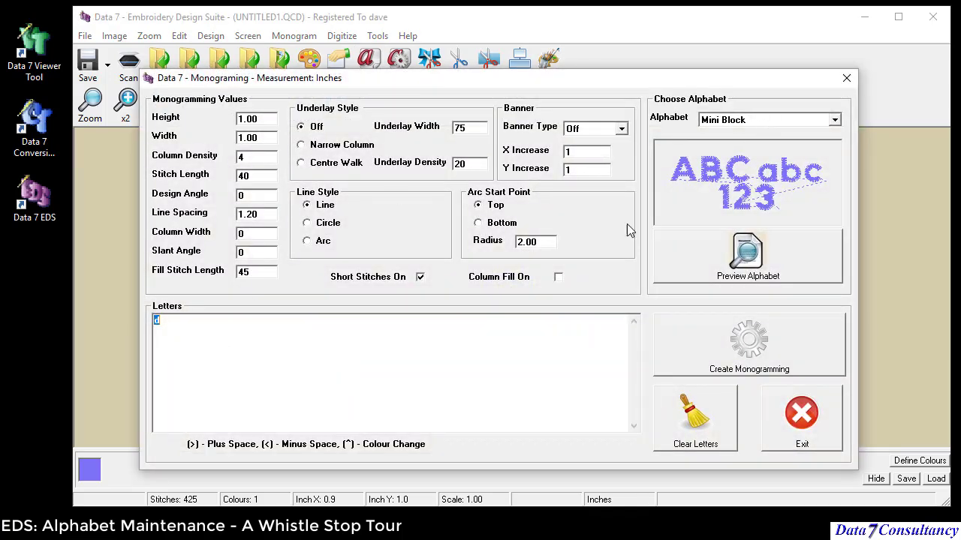
click(734, 364)
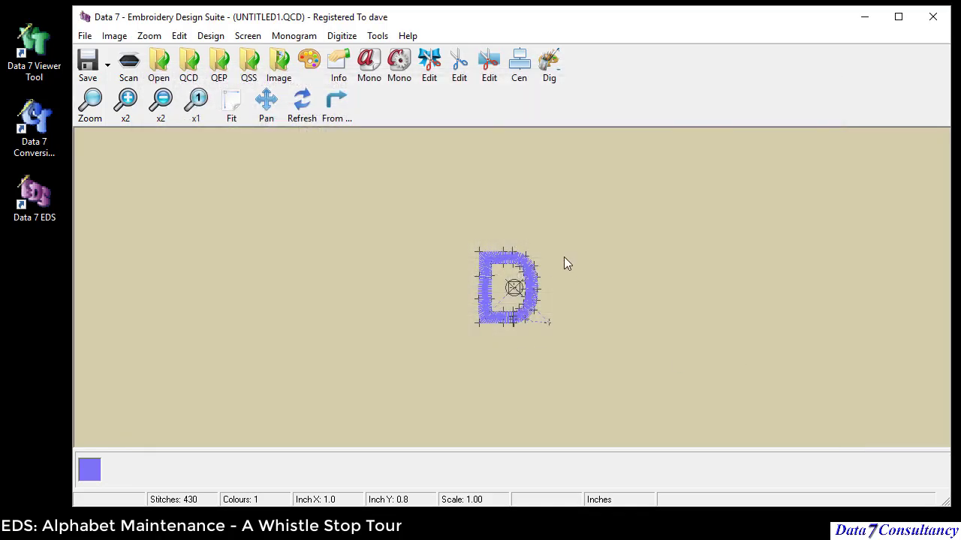
click(369, 66)
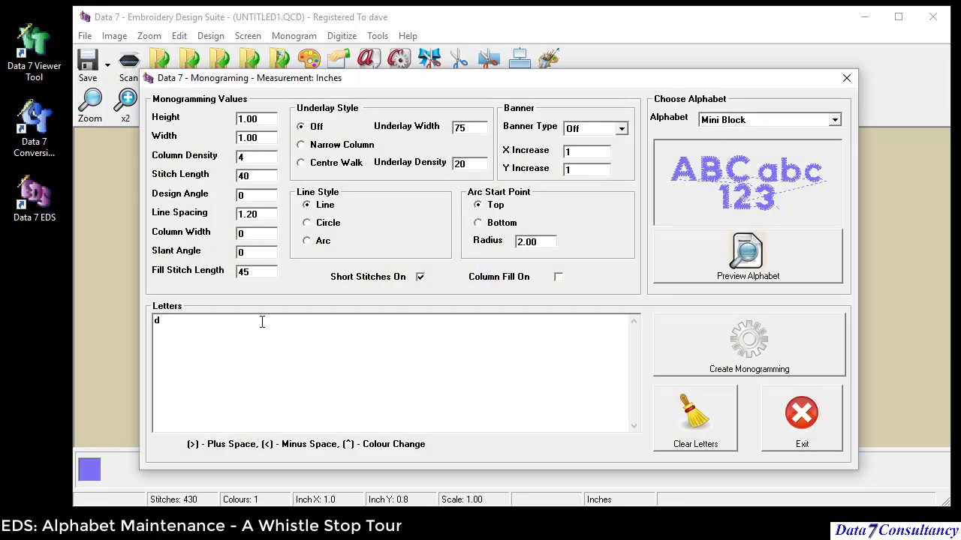
text(ddddd)
click(697, 362)
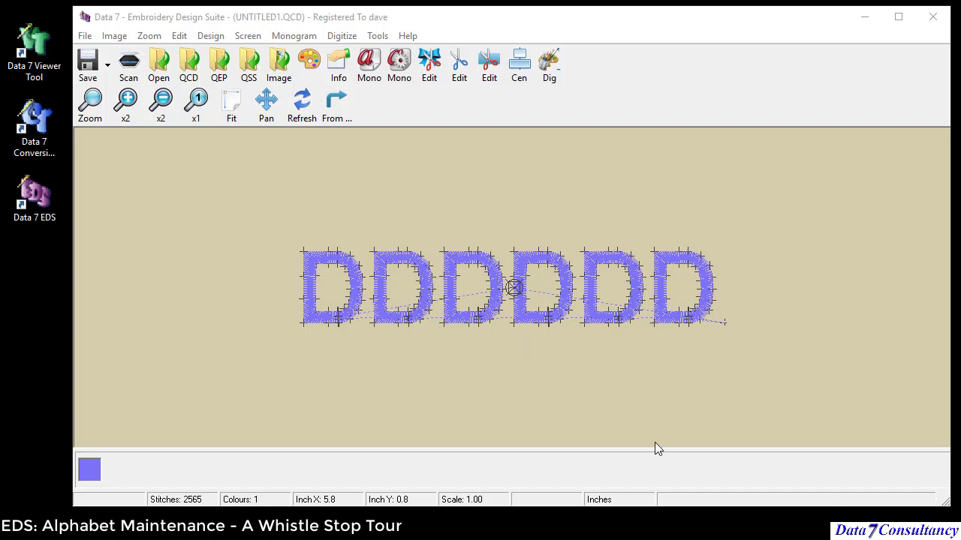
- Create a new alphabet file named d7demo in Alphabet Maintenance with the description D7 demo font
click(401, 71)
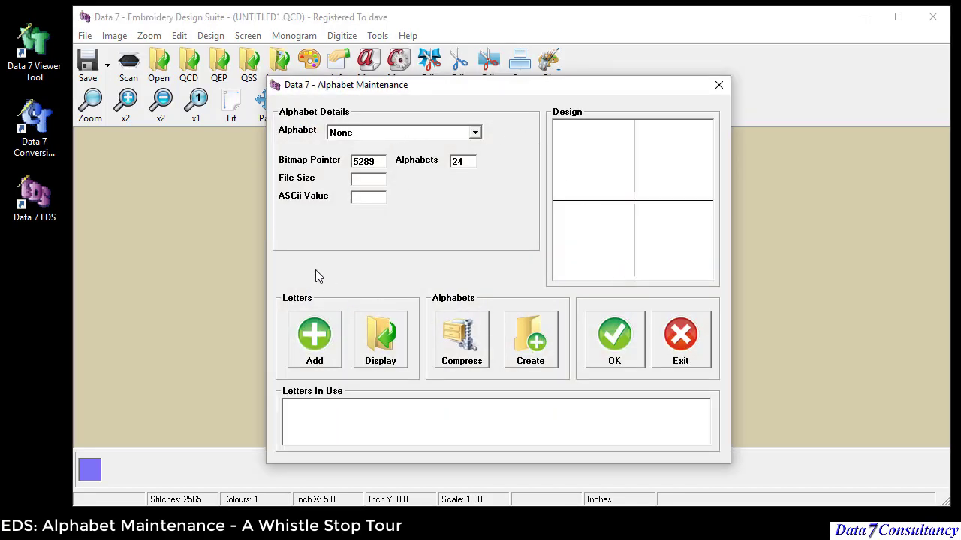
click(538, 340)
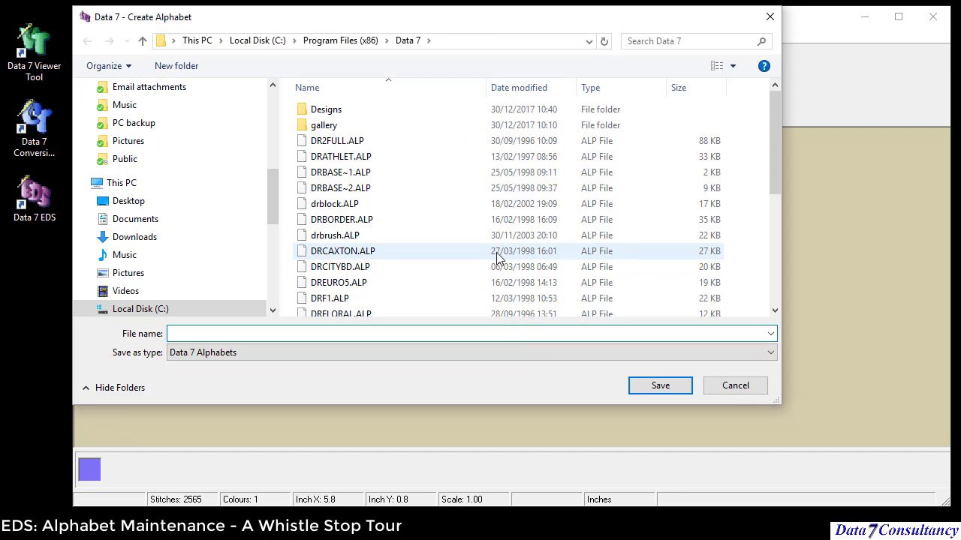
text(d7)
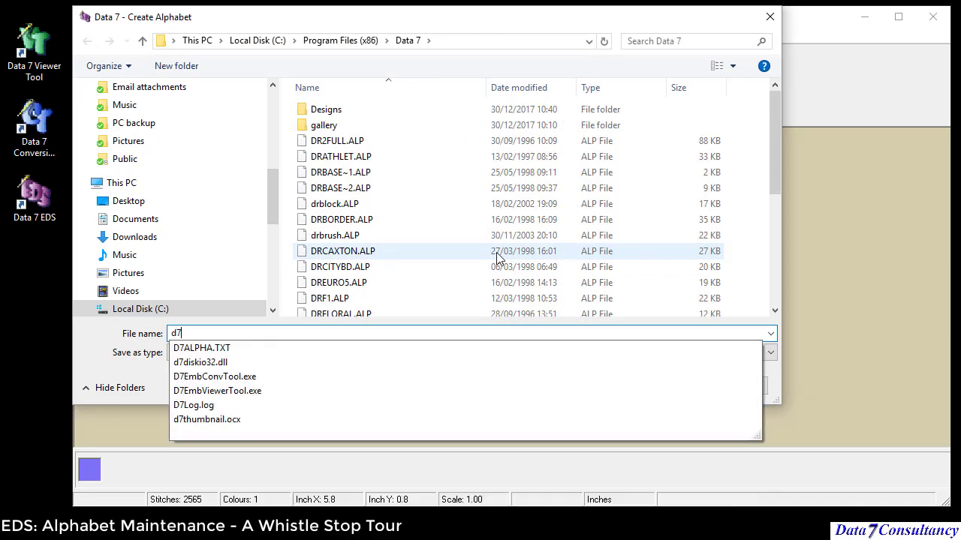
text(demo)
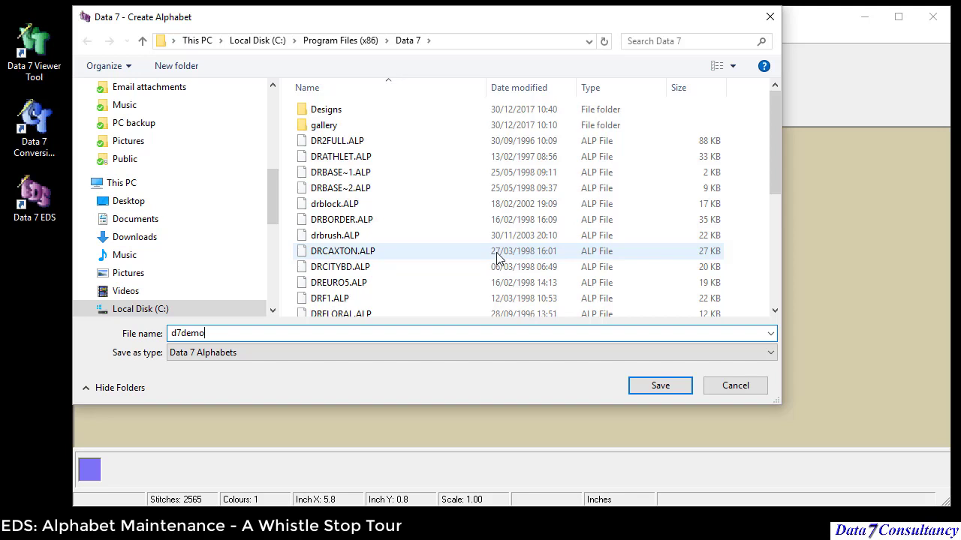
key(Return)
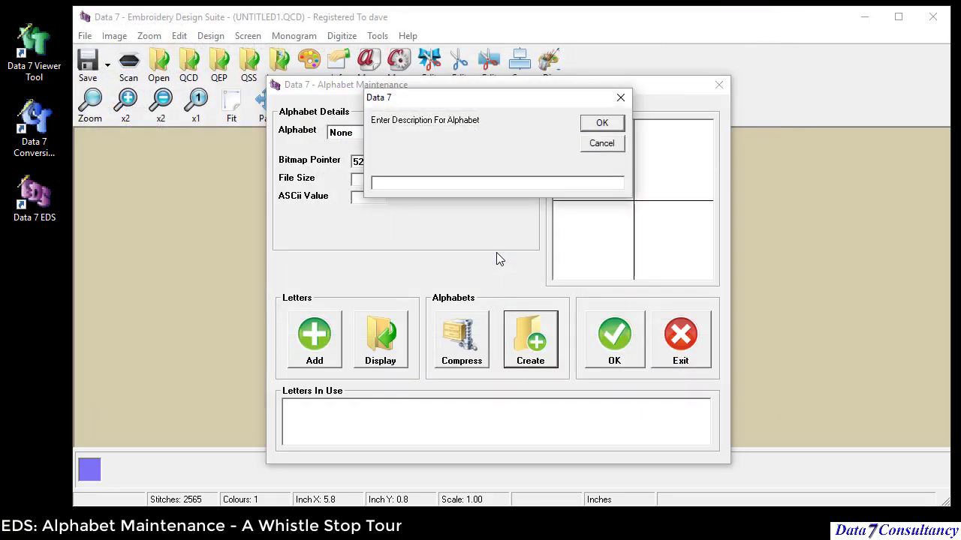
text(D7 demo font)
click(601, 123)
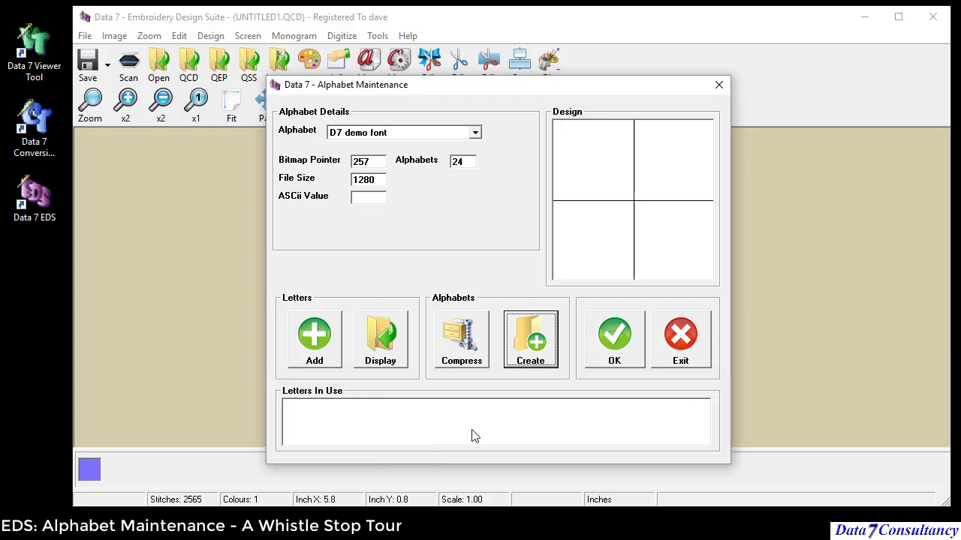
click(514, 333)
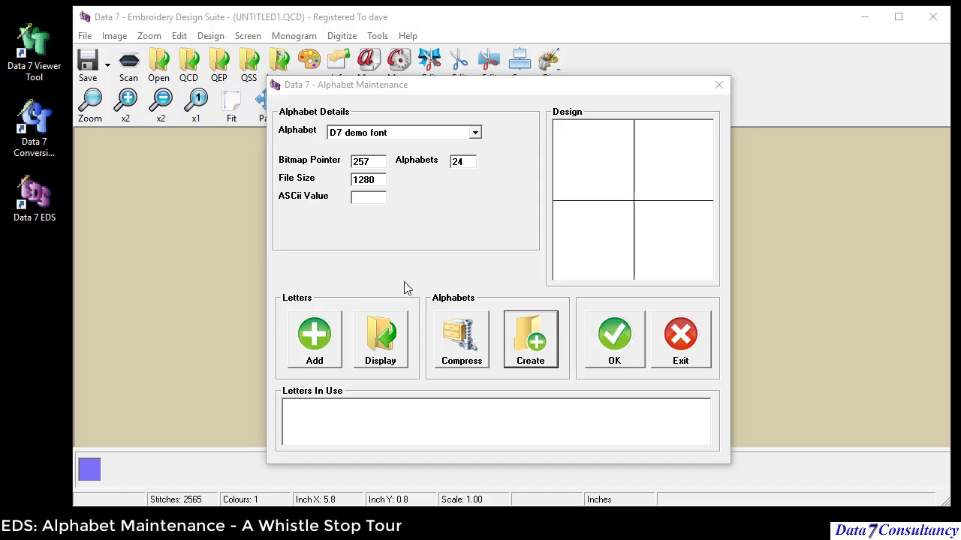
- Add the design LETTER D.QCD from the _Images- folder to the D7 demo font alphabet as uppercase letter D
click(315, 341)
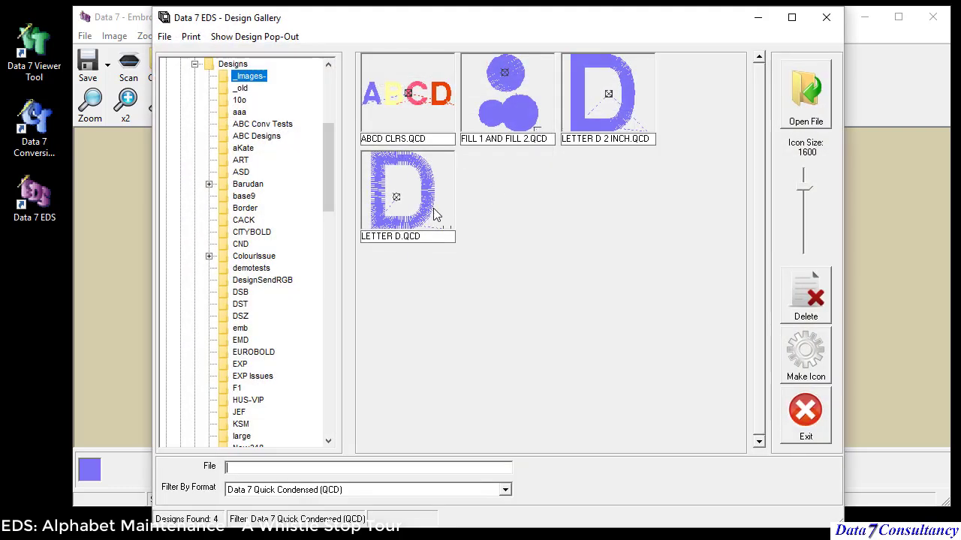
click(431, 196)
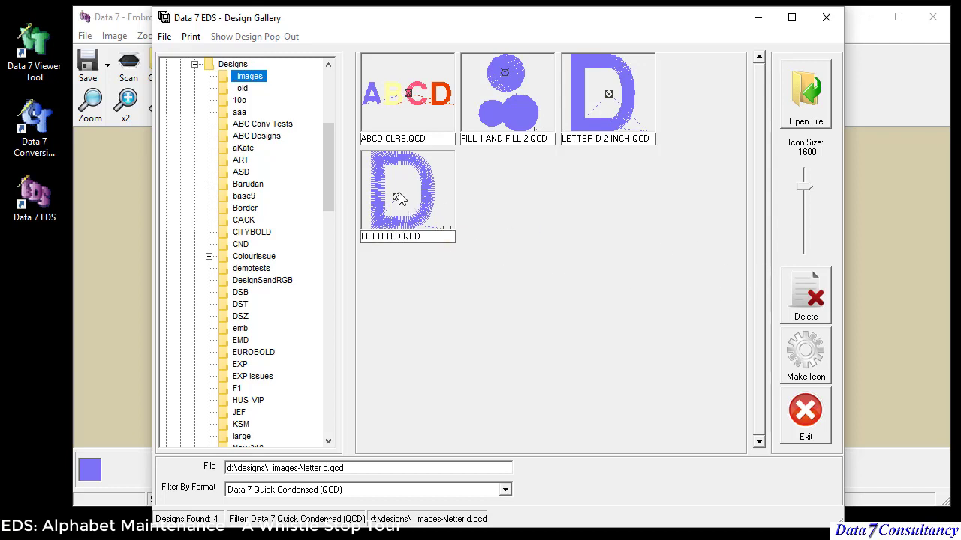
click(806, 110)
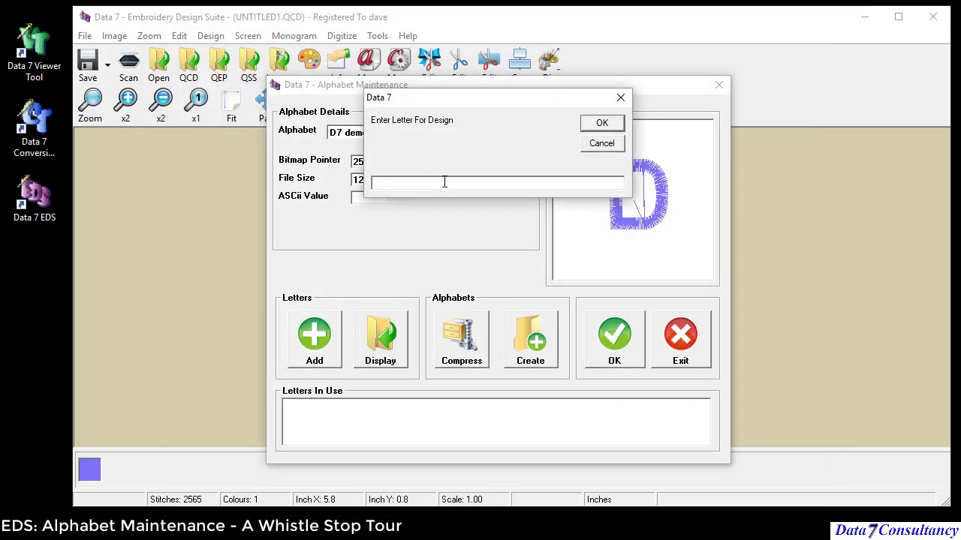
text(D)
click(600, 125)
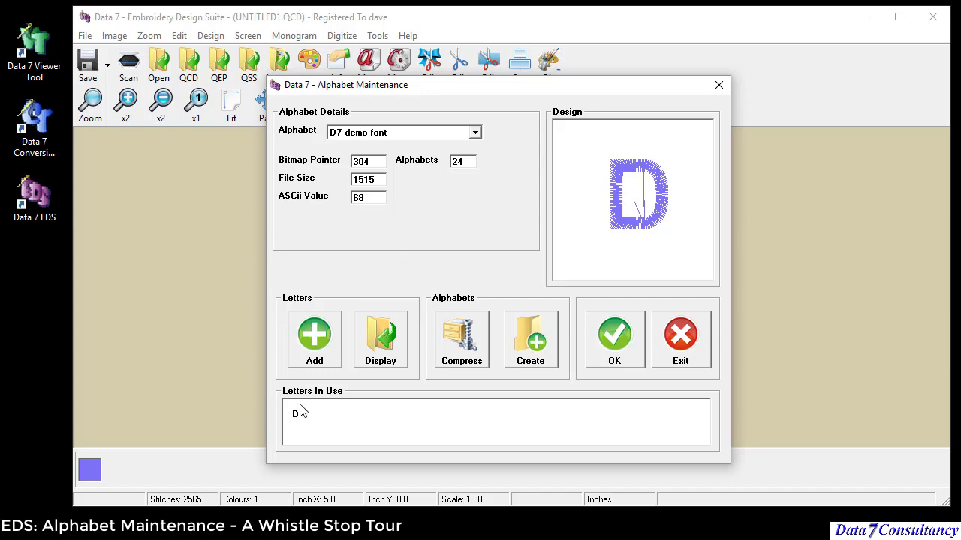
- Display the letter D of the D7 demo font alphabet, try to display the letter a, and close Alphabet Maintenance
click(387, 352)
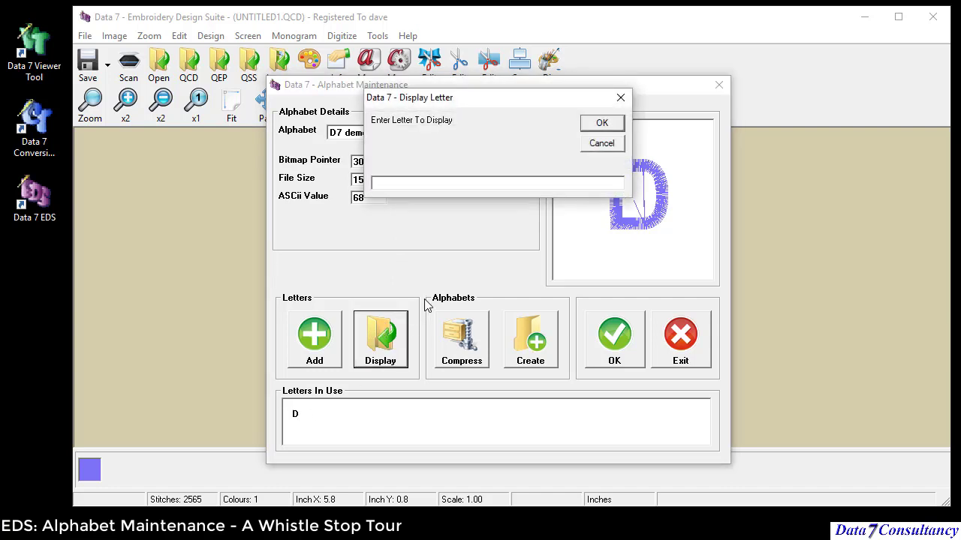
text(D)
click(601, 127)
click(385, 342)
text(a)
click(601, 125)
click(530, 316)
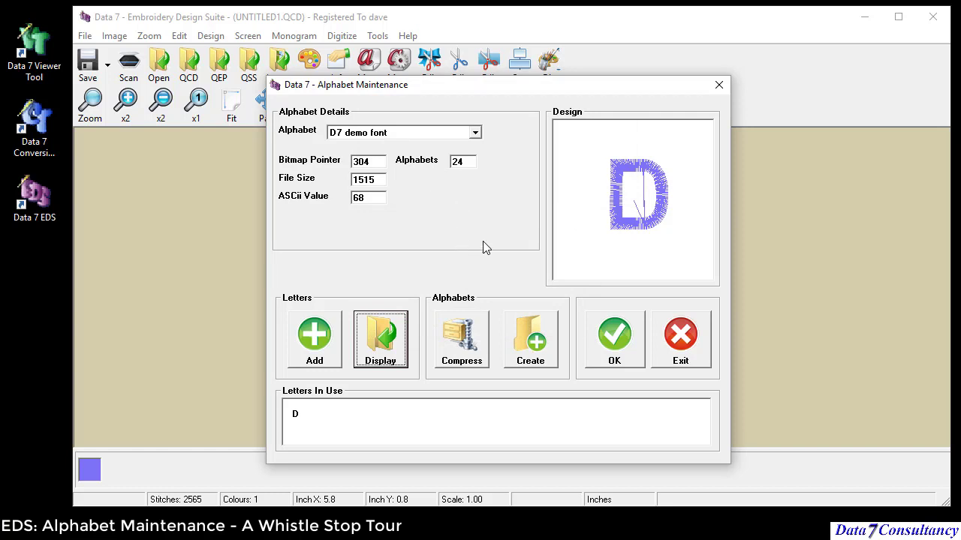
click(683, 339)
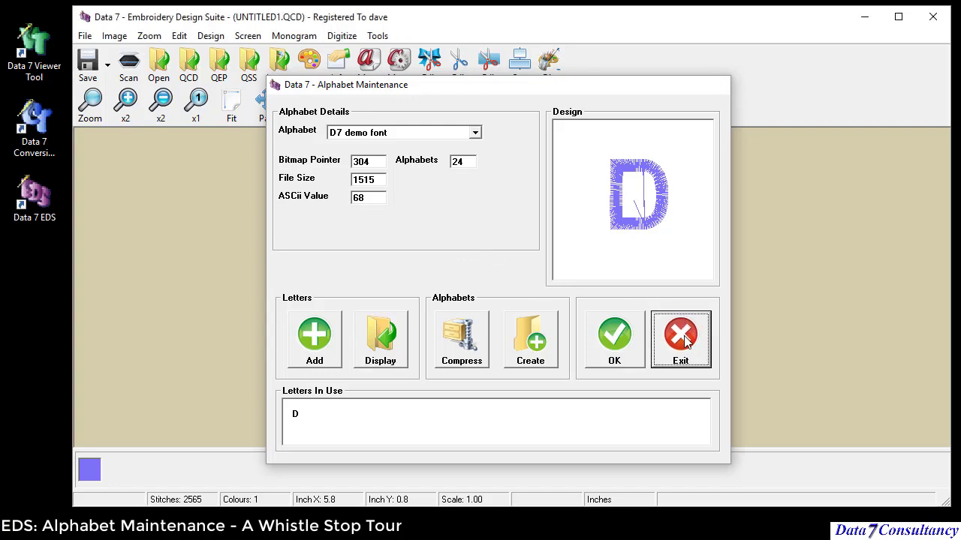
- Switch the monogram alphabet to D7 demo font and try to create the monogram with the letters dddddd
click(366, 75)
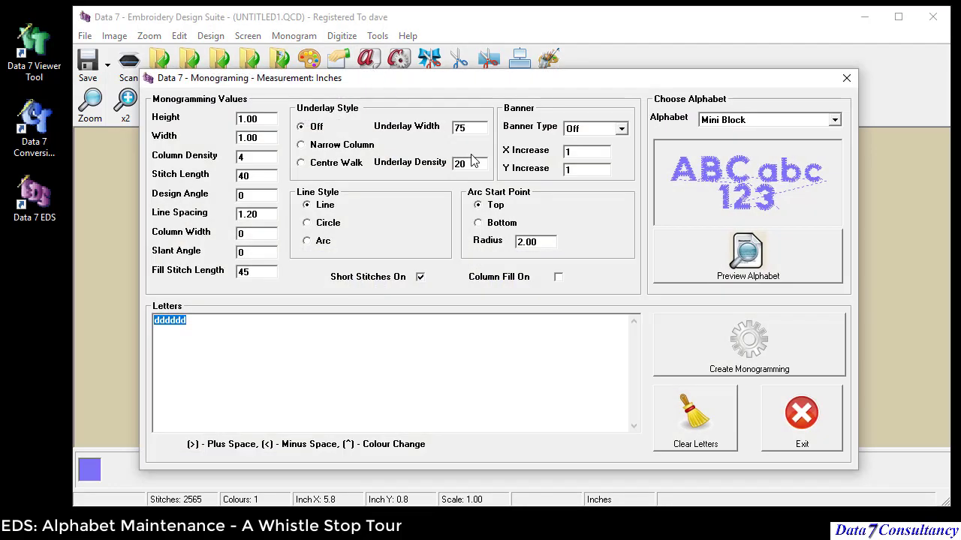
click(834, 120)
drag(835, 150, 833, 191)
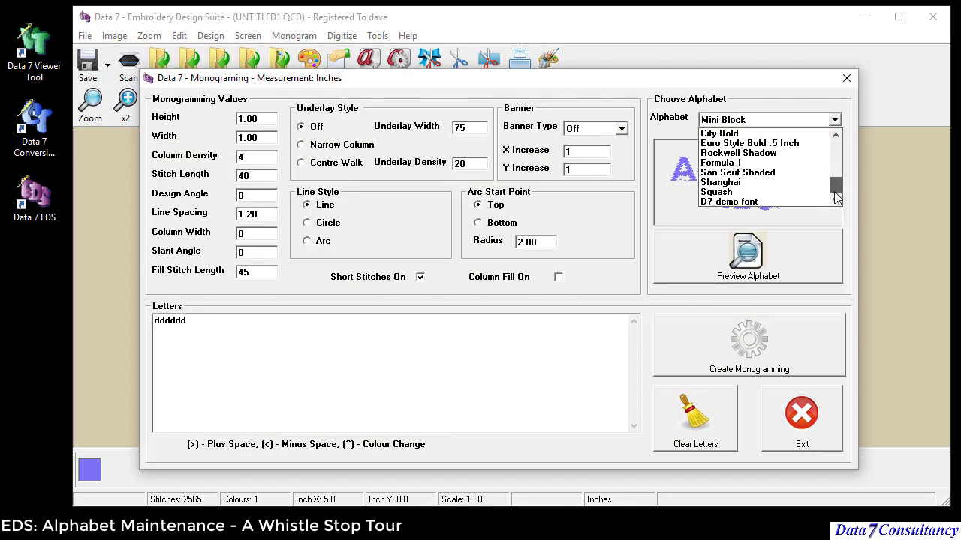
click(751, 202)
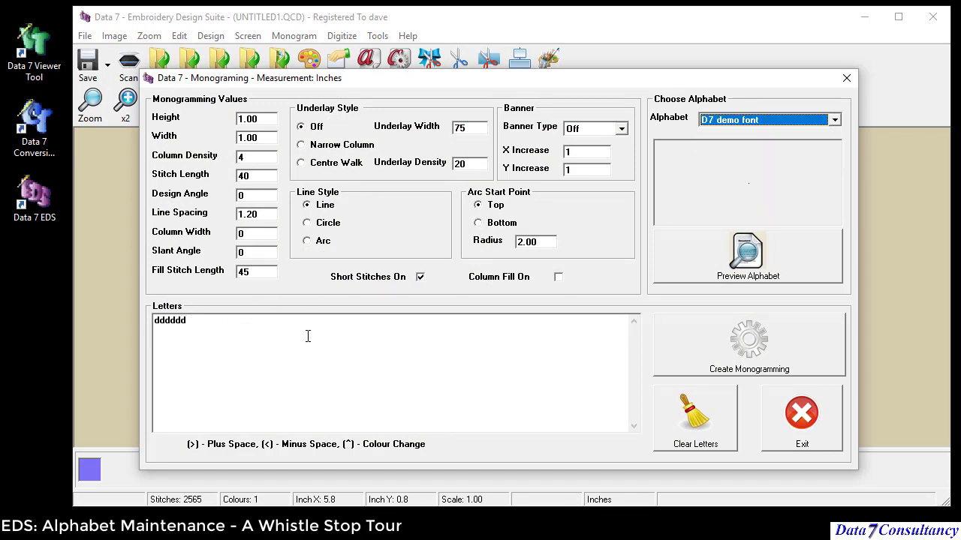
click(750, 344)
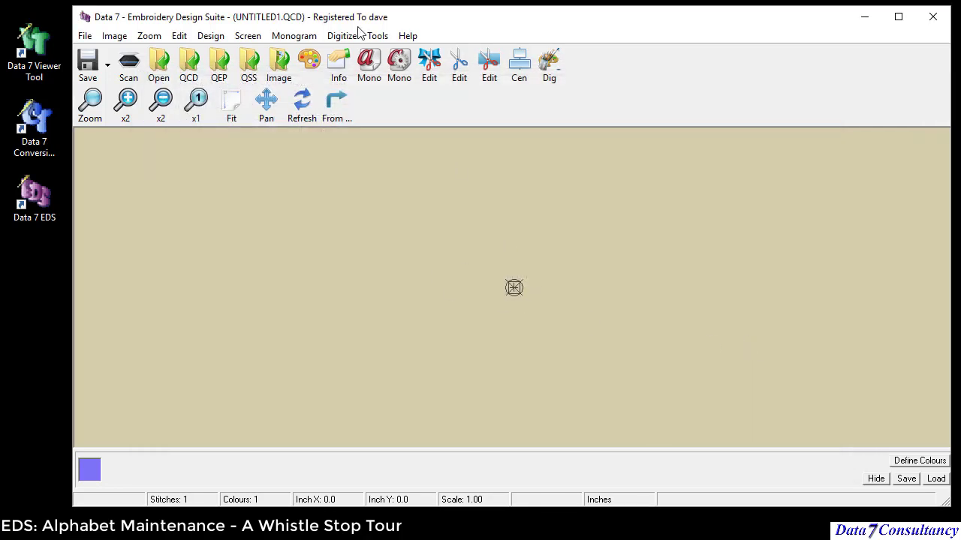
- Recreate the D7 demo font monogram with the uppercase letter D, and again with DDD above DD on two lines
click(368, 64)
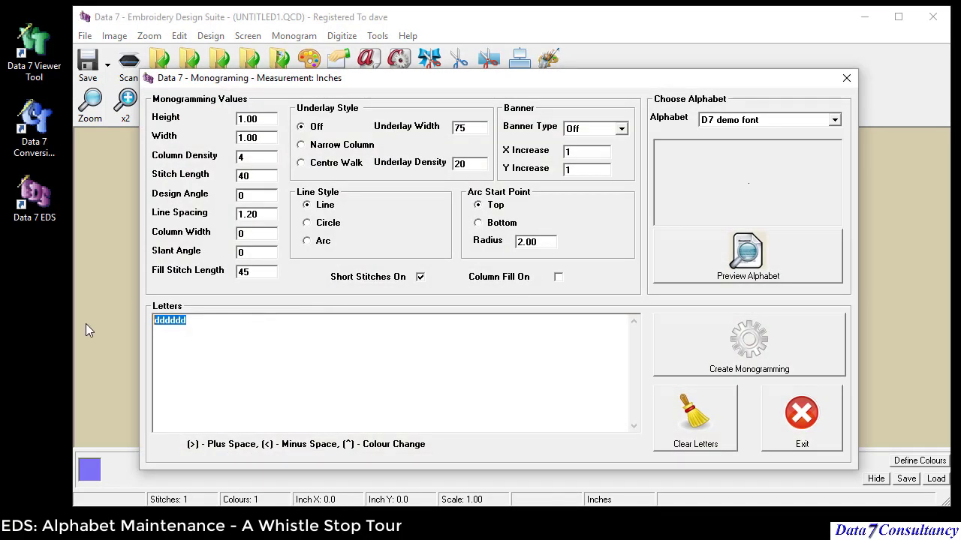
text(D)
click(704, 348)
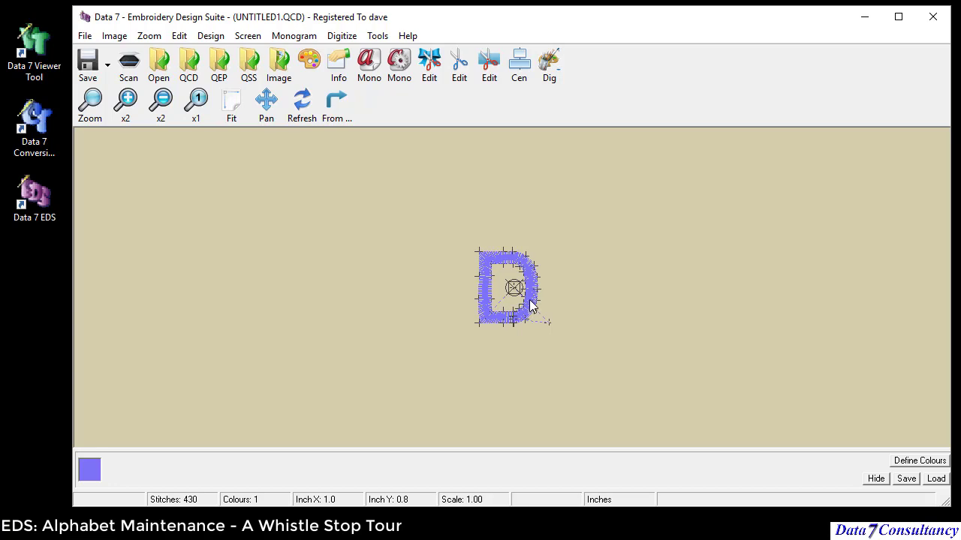
click(380, 78)
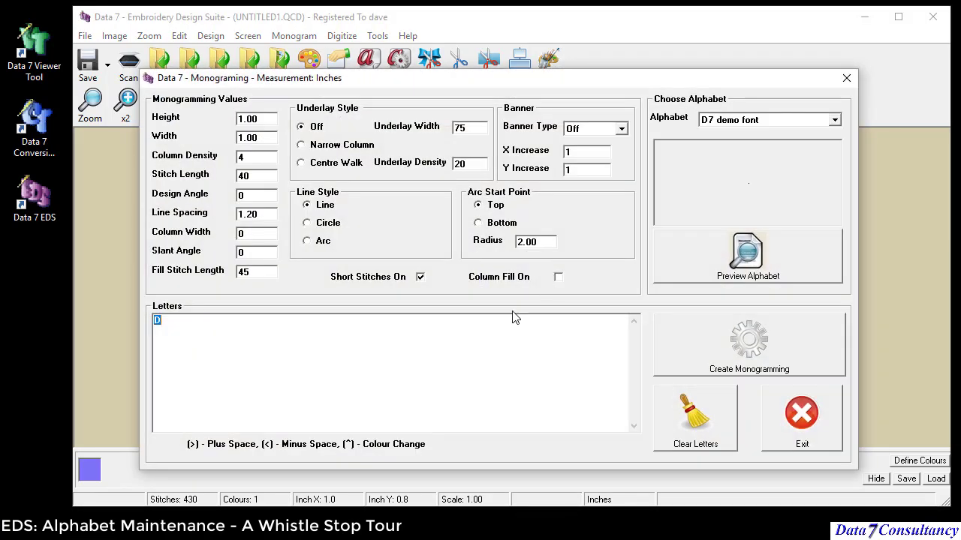
click(299, 325)
text(DDD D)
click(702, 363)
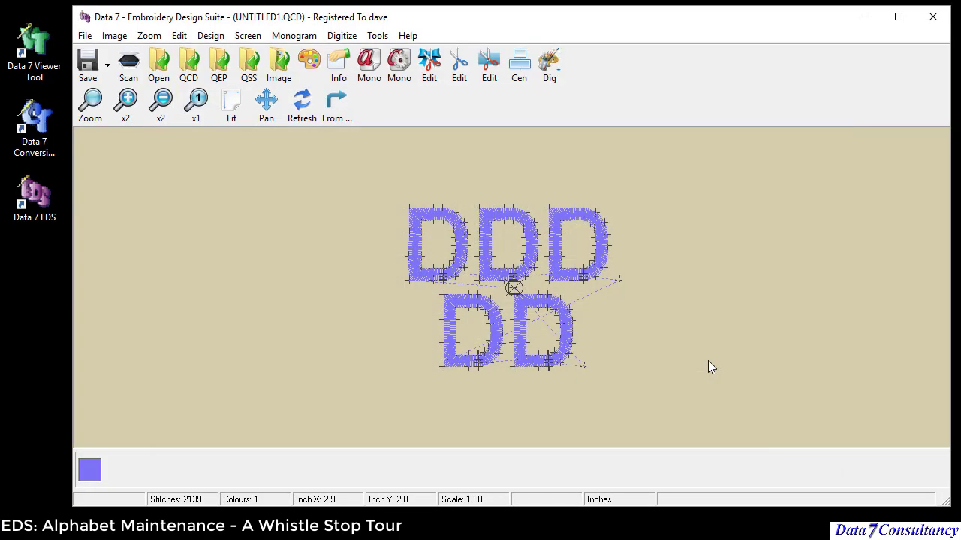